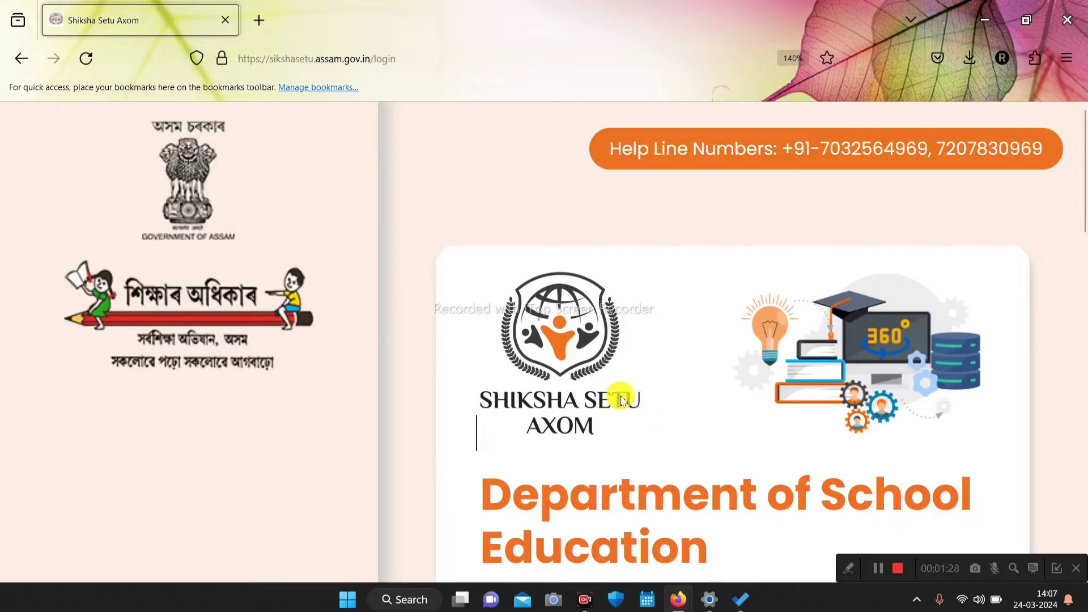
# - Examine the login form's user name, password, district and captcha fields, including the list of district options
pyautogui.middleClick(658, 327)
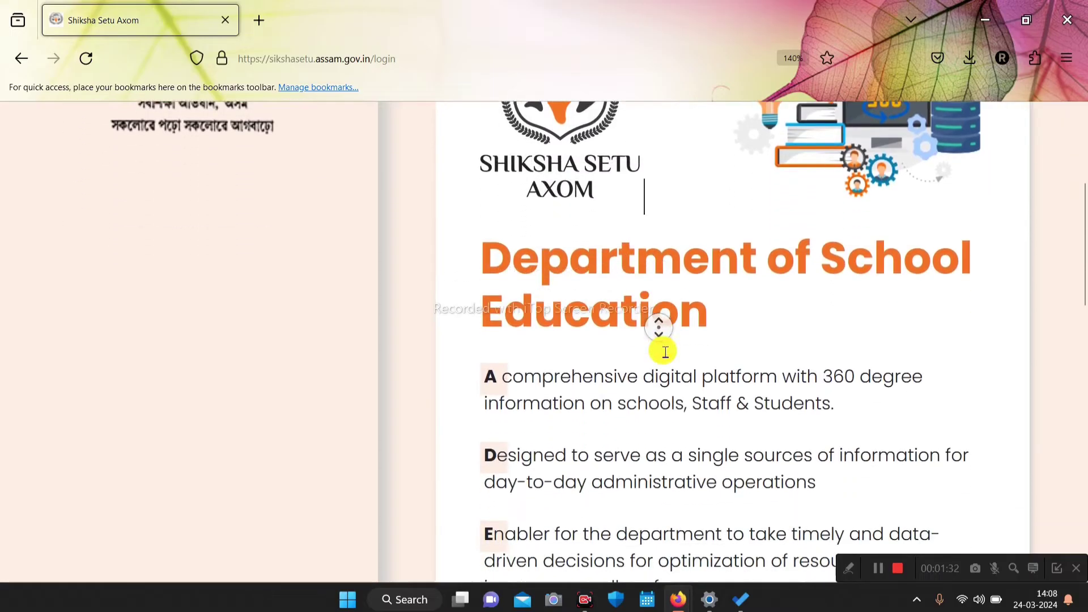
pyautogui.middleClick(664, 356)
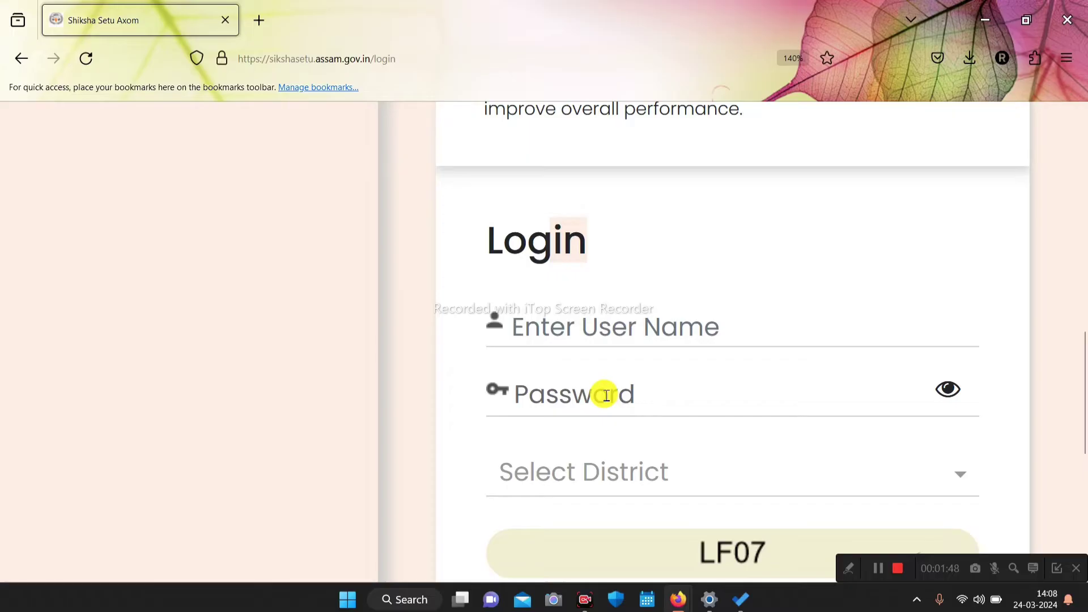
pyautogui.click(584, 472)
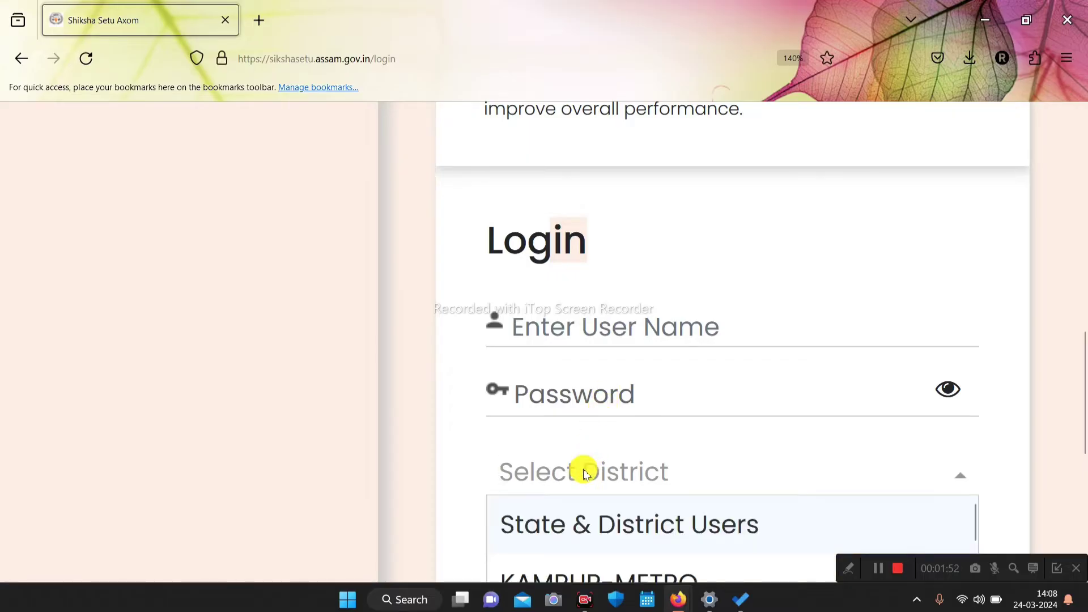
pyautogui.middleClick(576, 429)
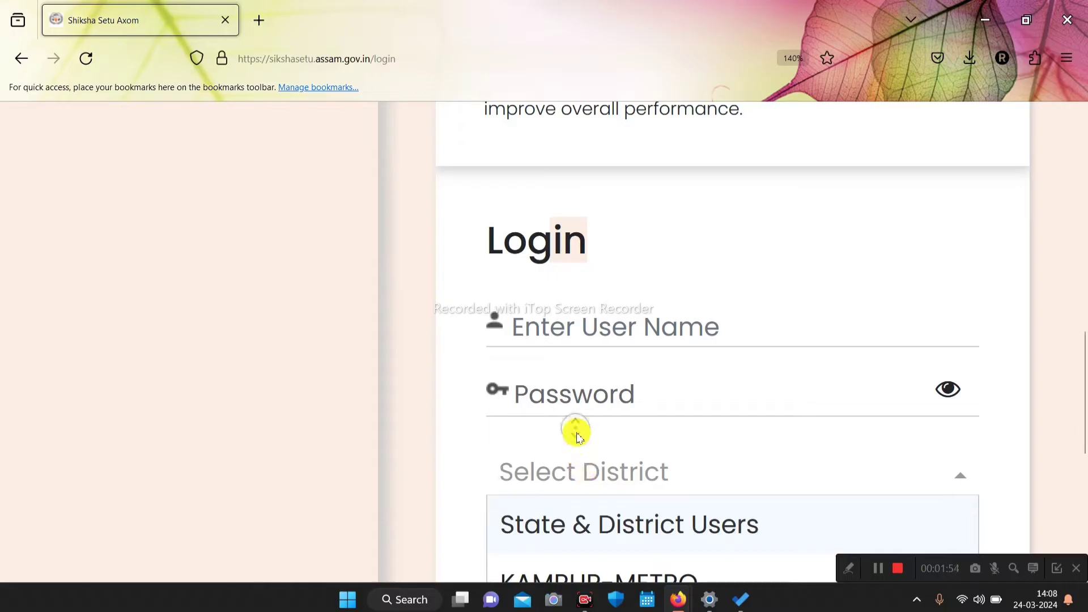
pyautogui.middleClick(579, 451)
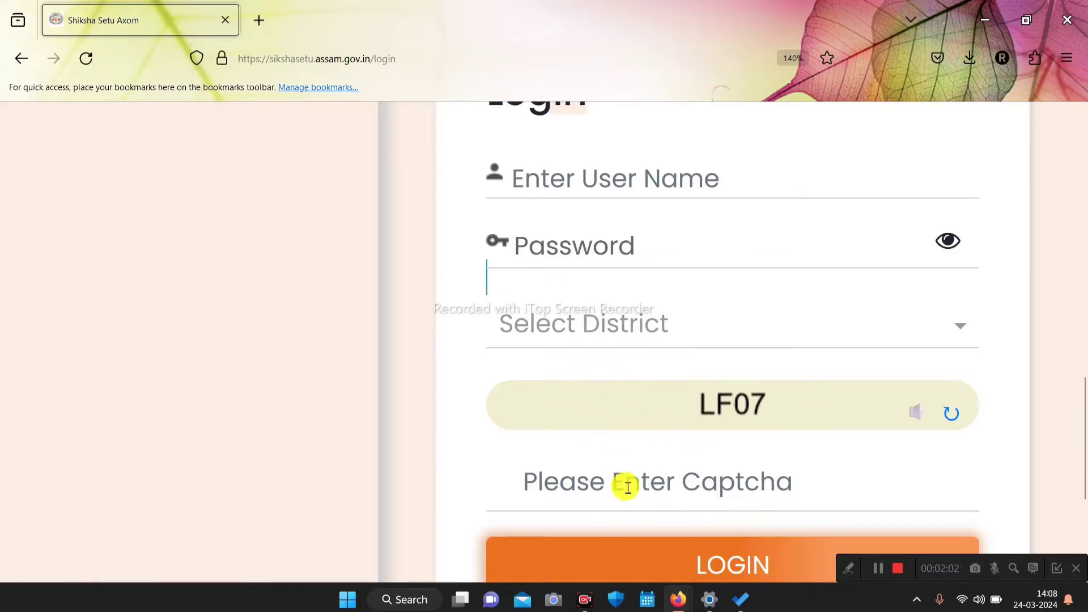
pyautogui.click(880, 570)
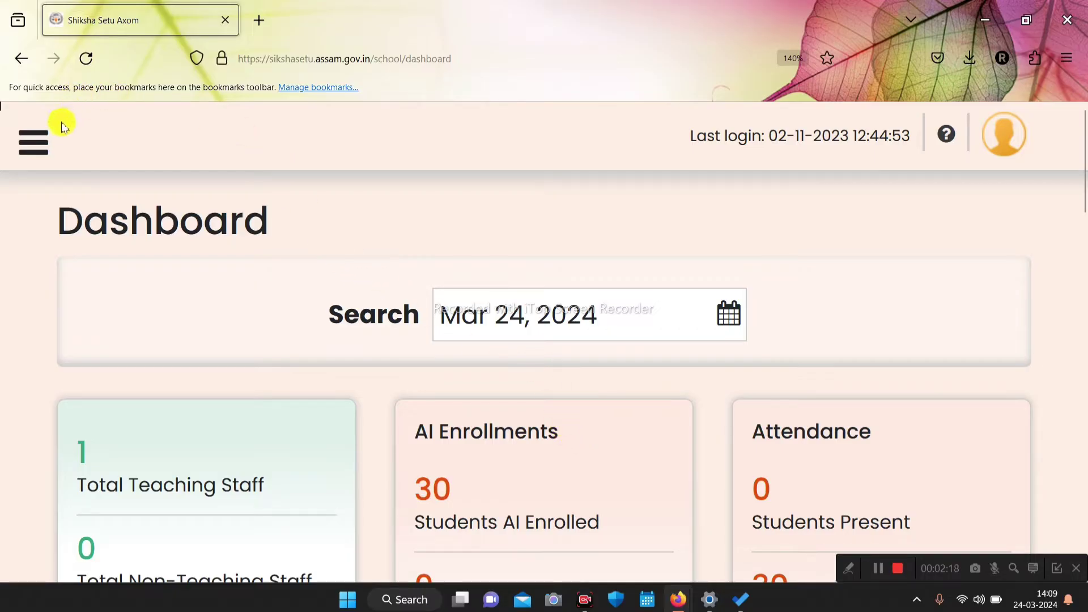
# - Open the Promotion or Repeater page of Student Management
pyautogui.click(38, 142)
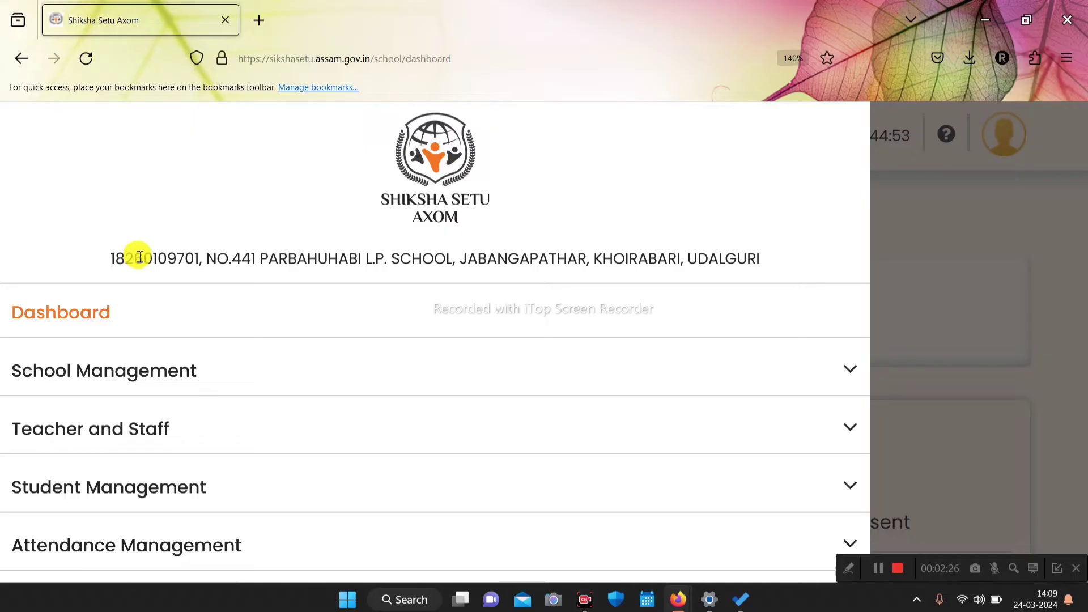
pyautogui.click(127, 485)
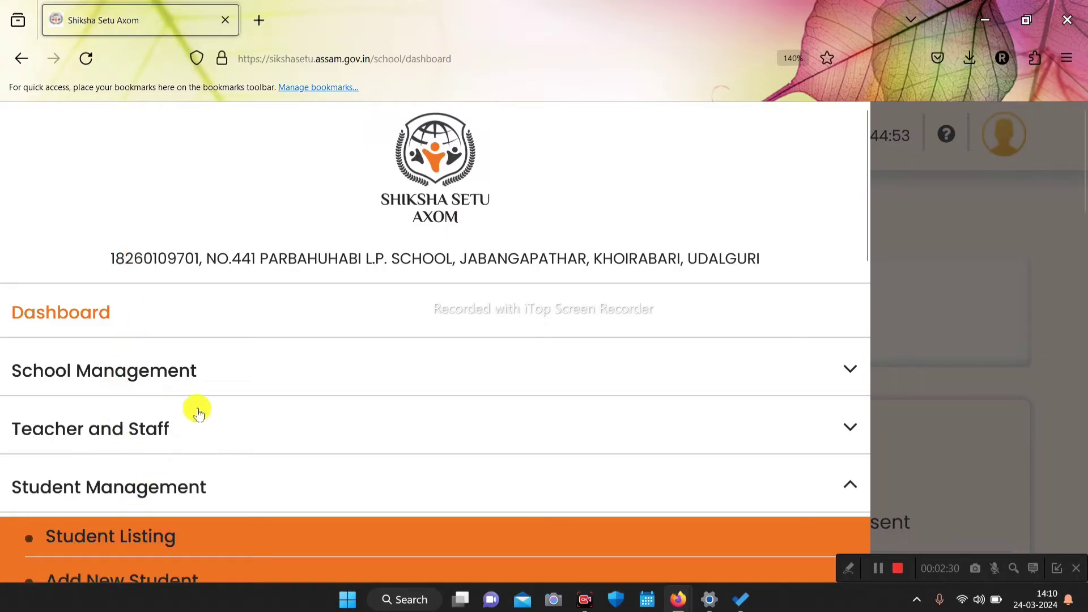
pyautogui.scroll(-3, 204, 412)
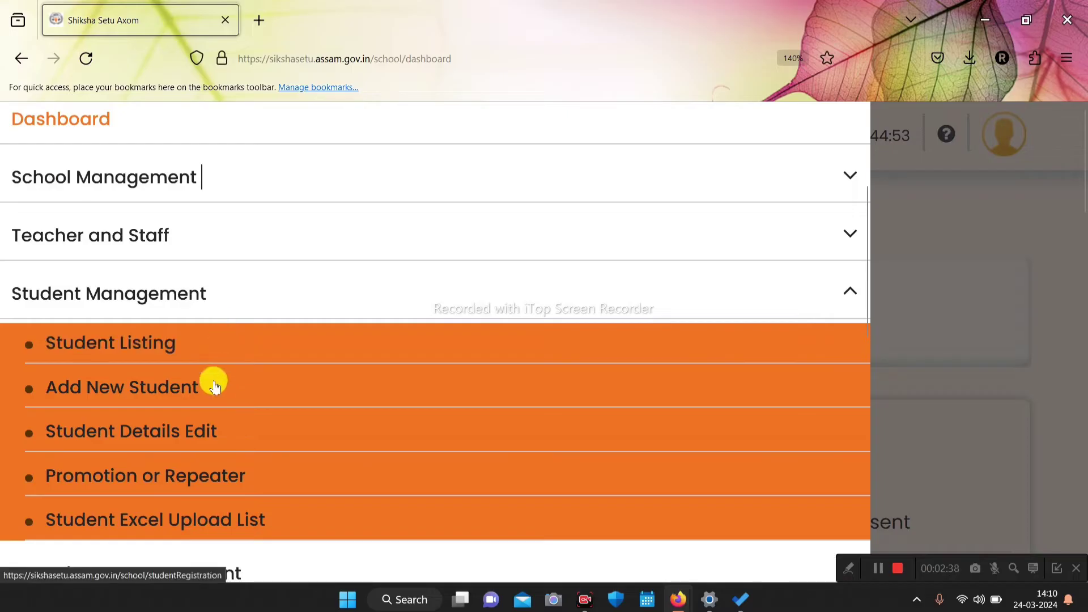
pyautogui.click(136, 486)
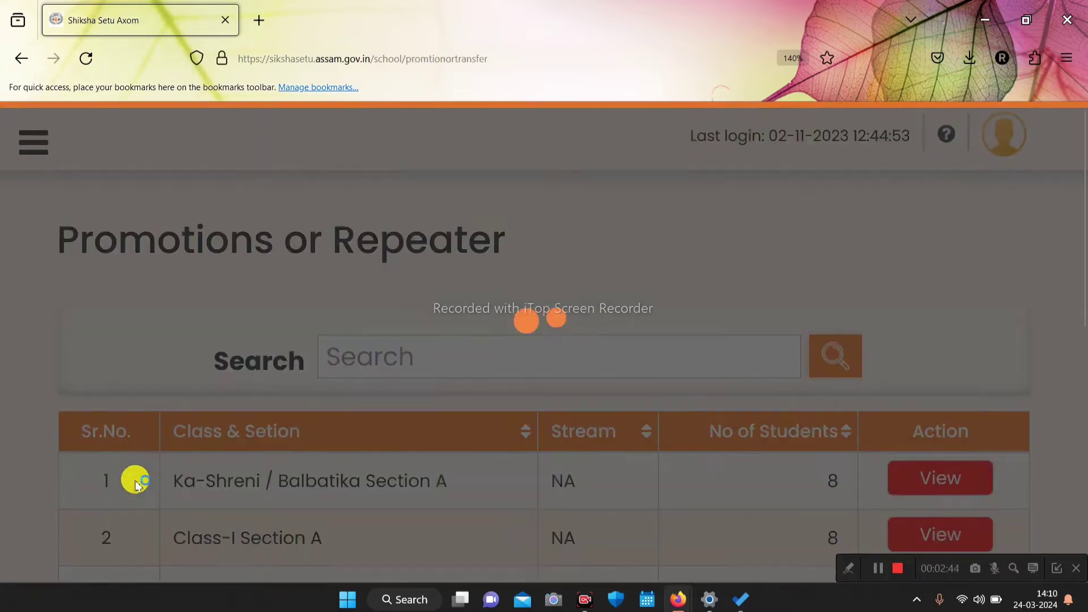
# - Look over the class and section list and open the student list of Class-V Section A
pyautogui.middleClick(505, 294)
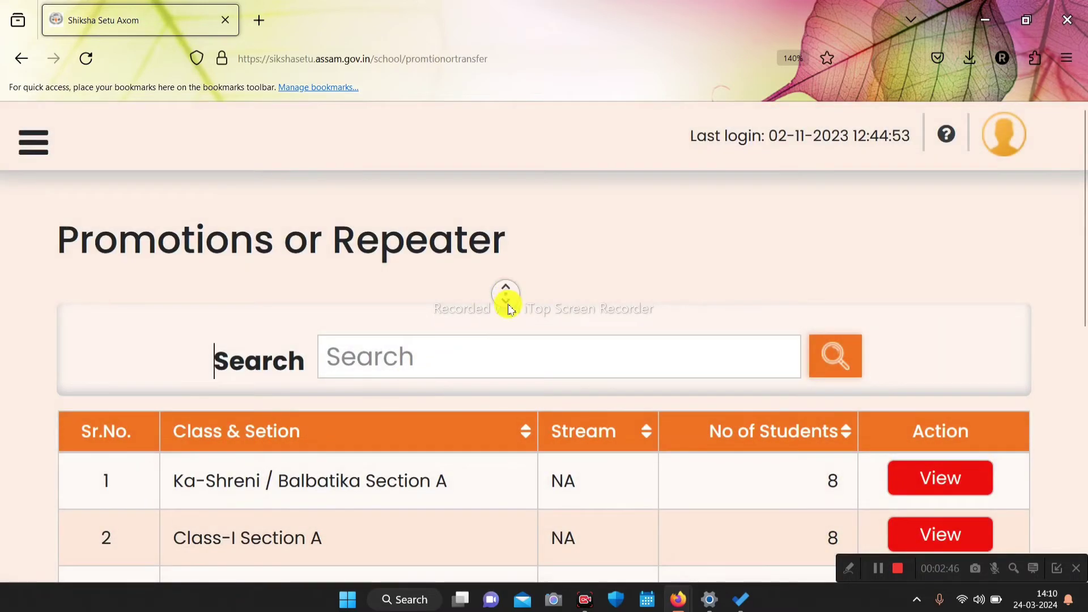
pyautogui.middleClick(506, 315)
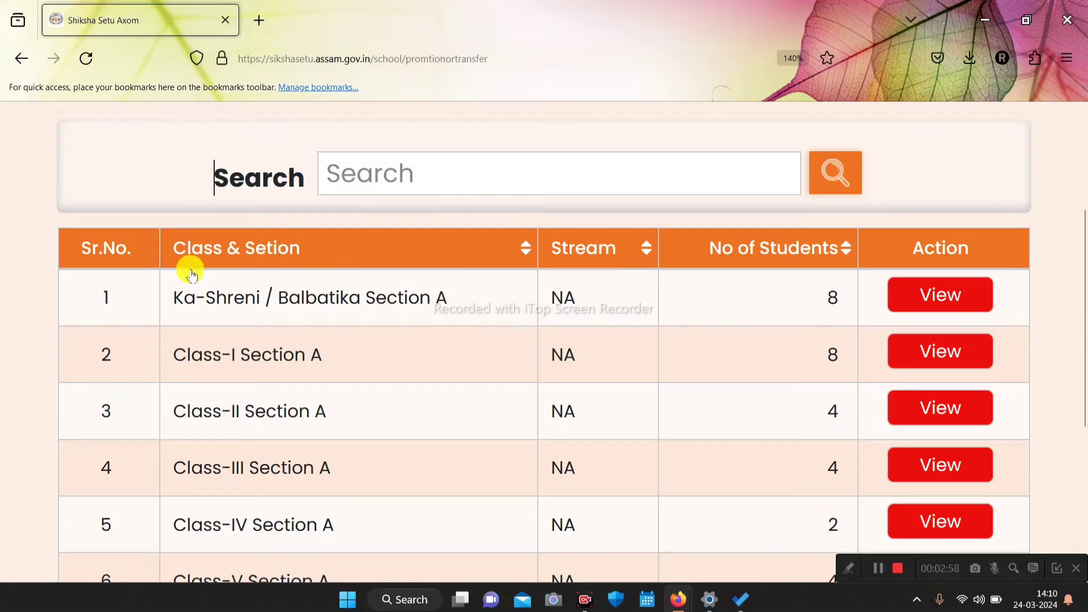
pyautogui.middleClick(209, 303)
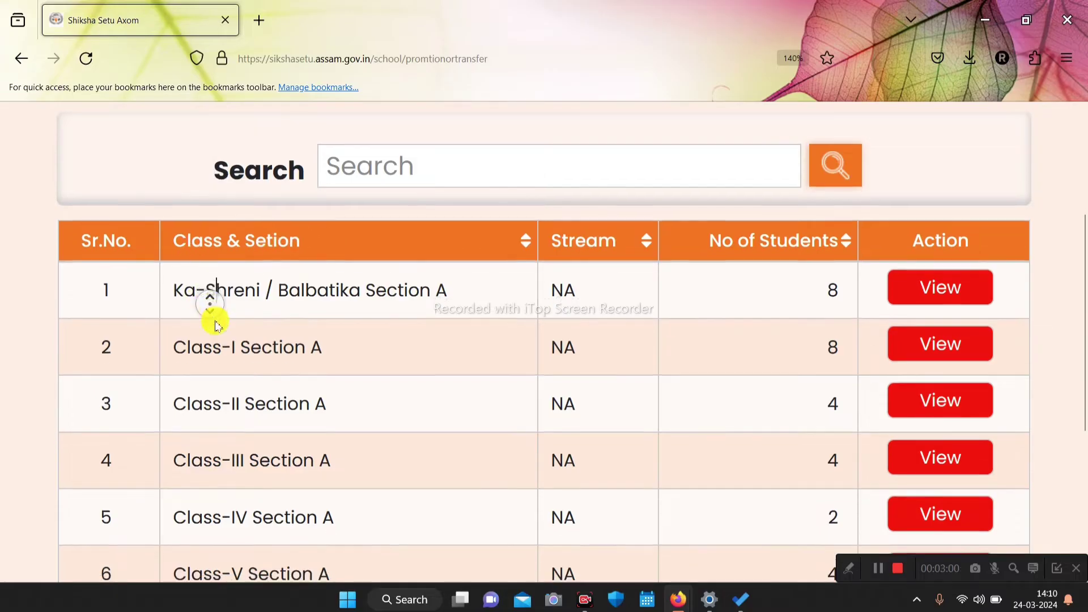
pyautogui.middleClick(216, 313)
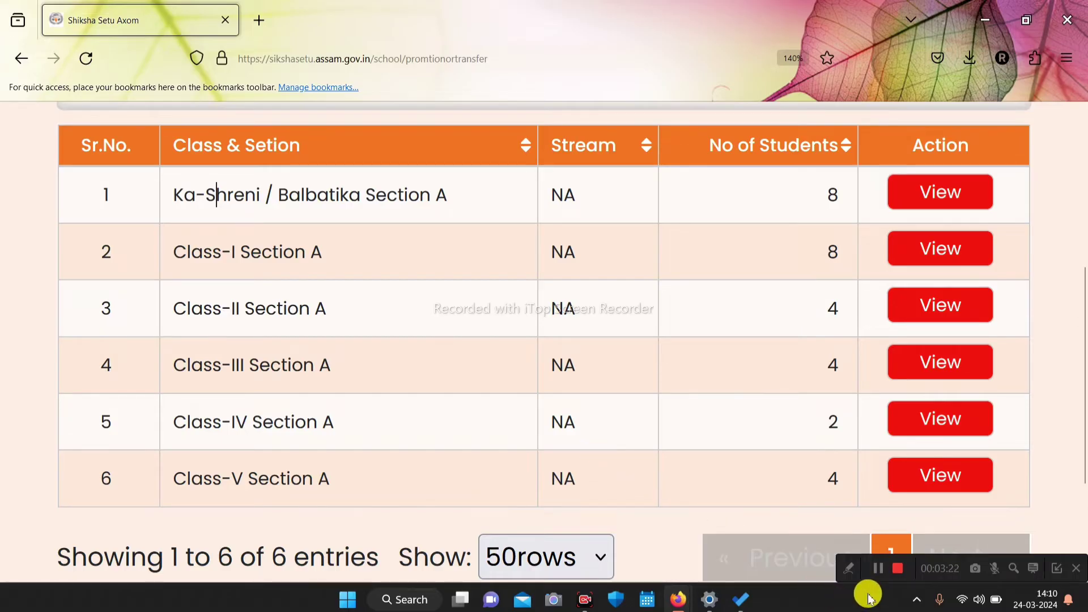
pyautogui.click(877, 568)
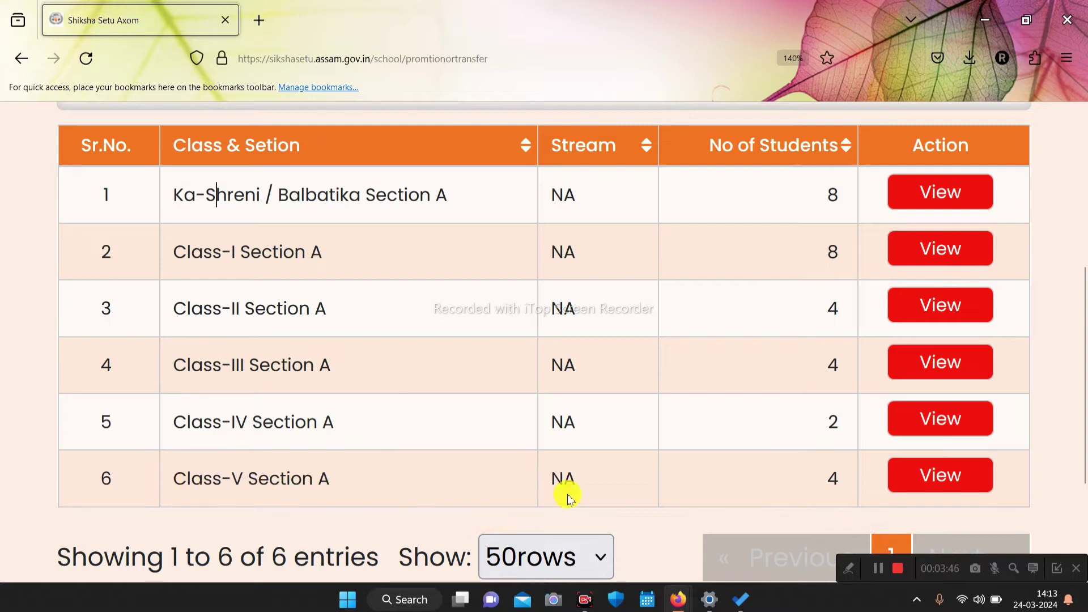
pyautogui.click(930, 472)
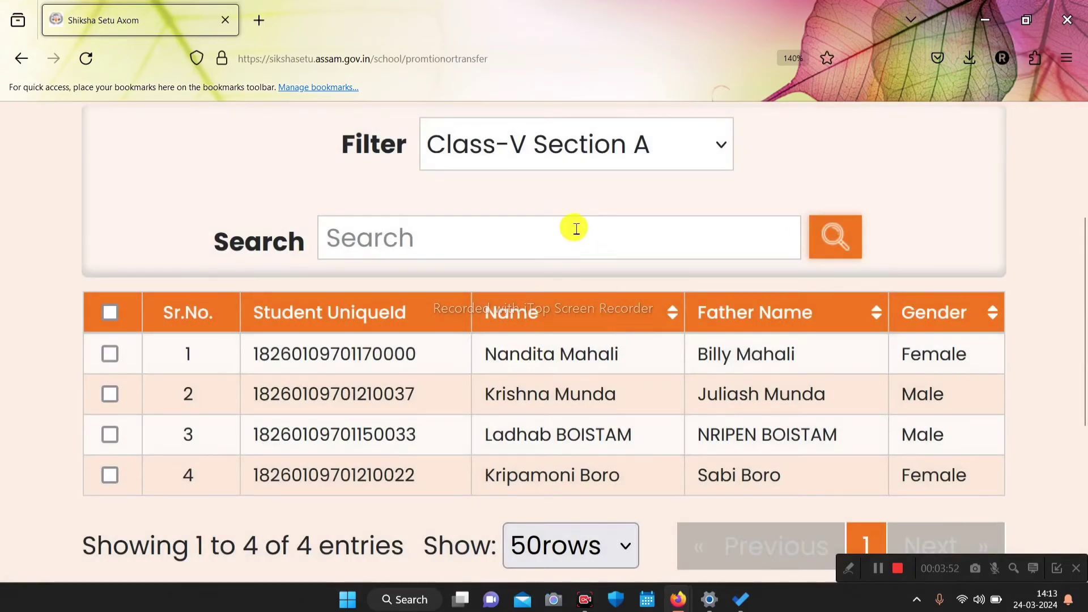
pyautogui.click(567, 222)
pyautogui.scroll(-2, 551, 218)
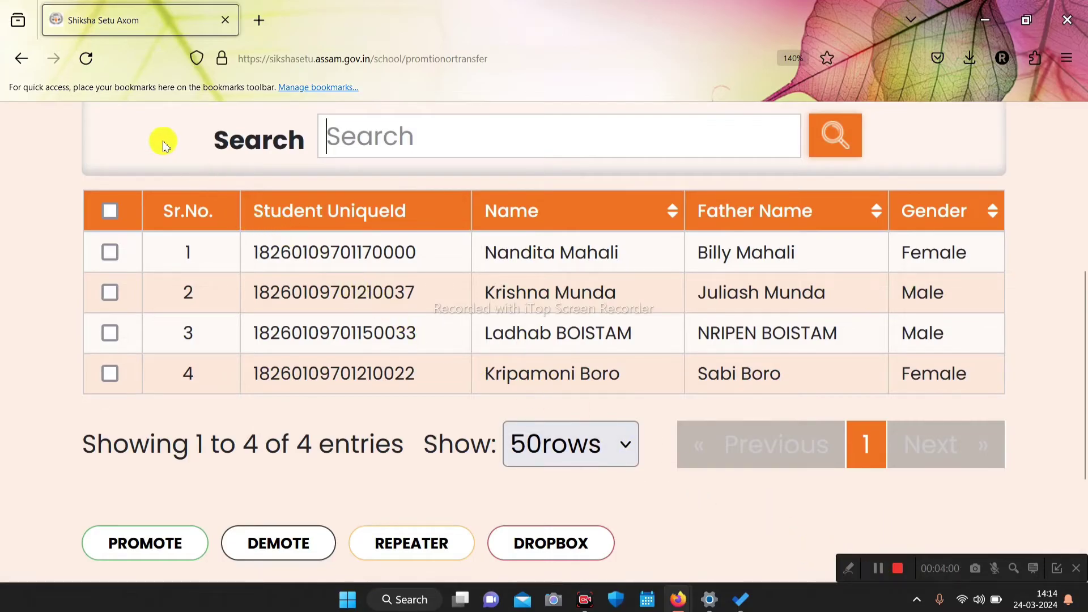
pyautogui.click(111, 213)
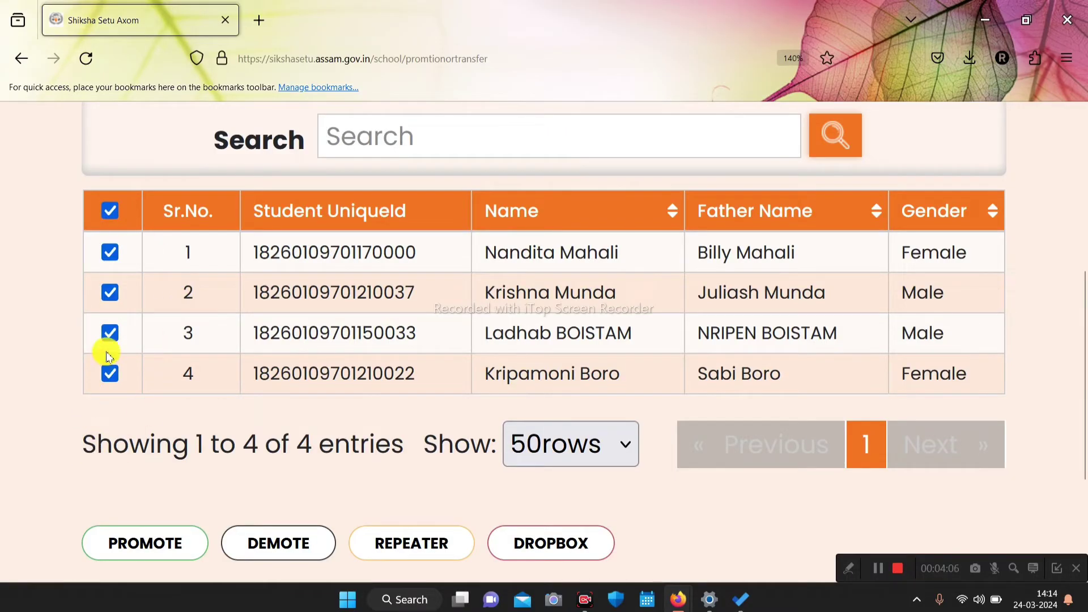
pyautogui.click(110, 210)
pyautogui.click(109, 249)
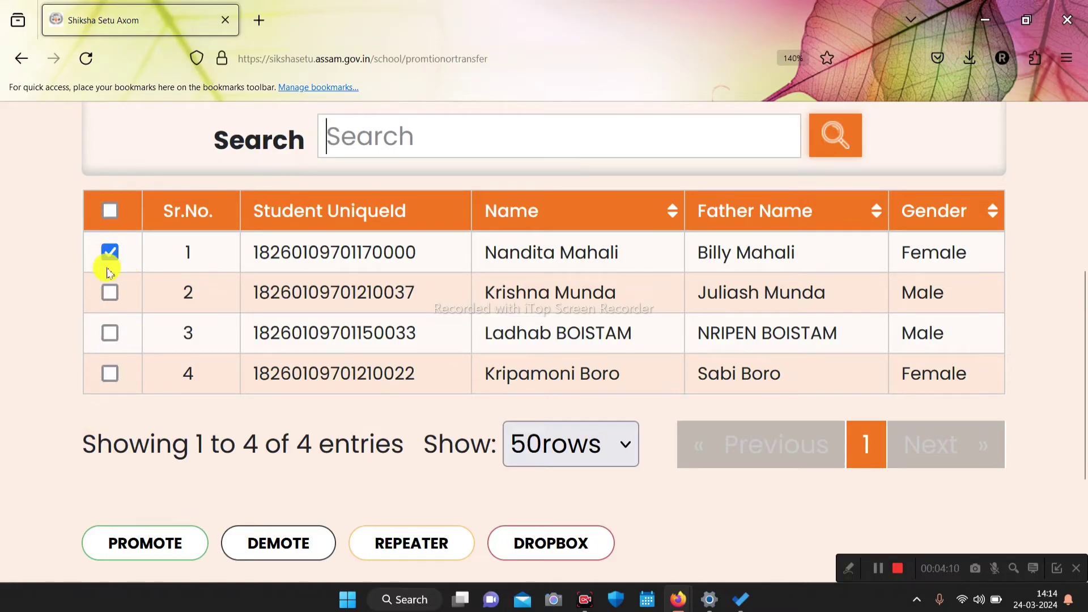
pyautogui.click(112, 294)
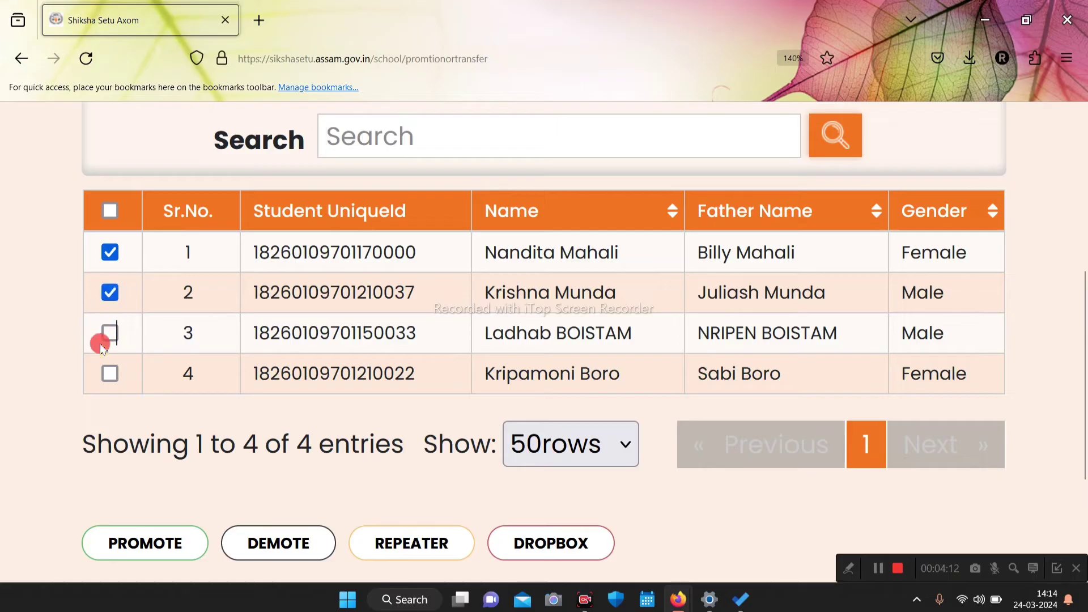
pyautogui.click(108, 334)
pyautogui.click(110, 291)
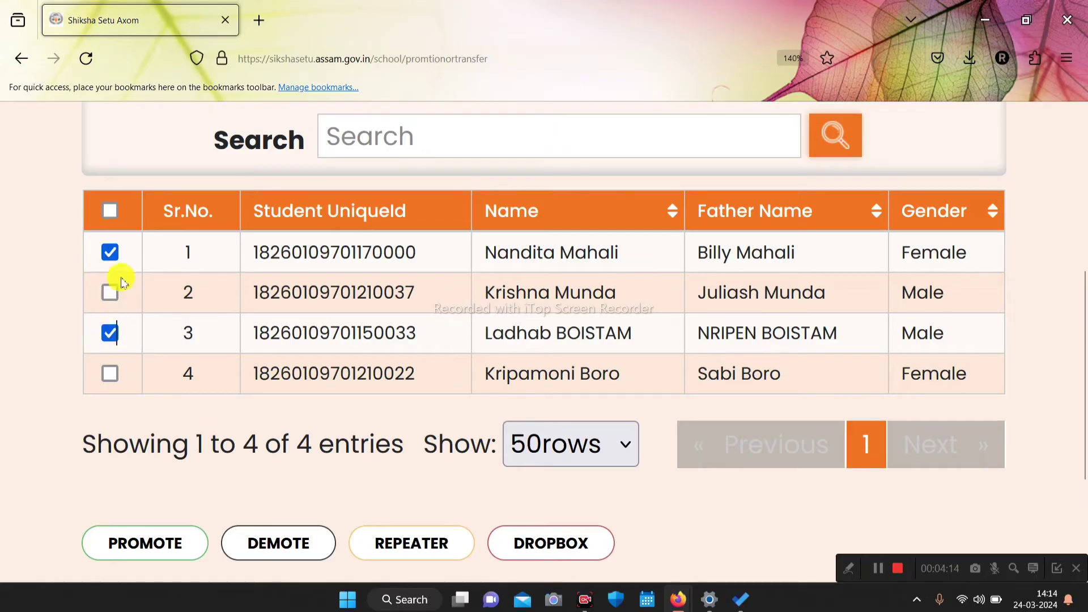
pyautogui.click(110, 251)
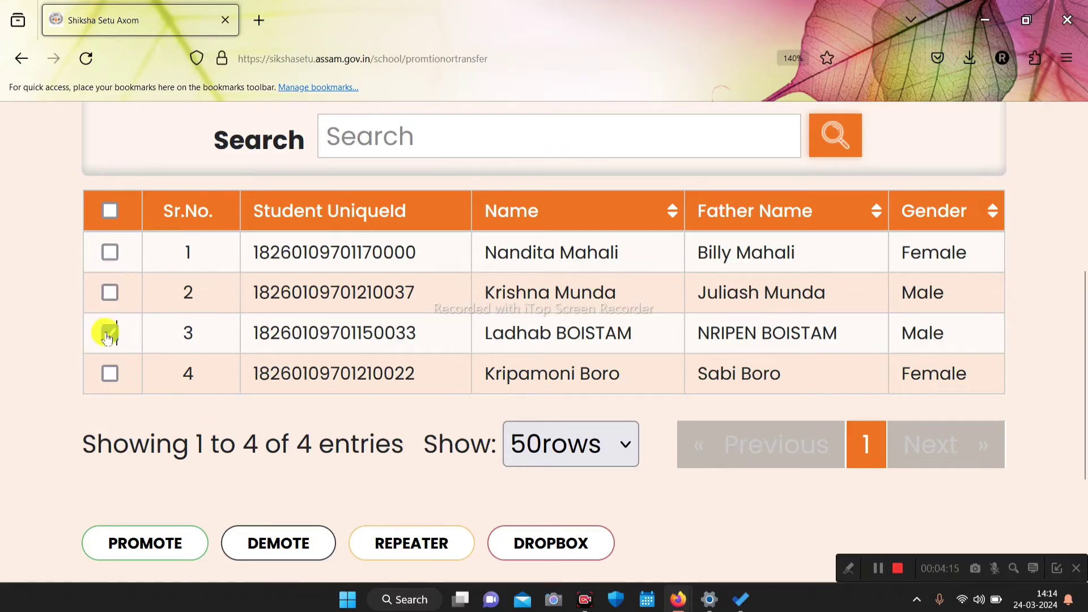
# - Select all students of Class-V Section A, mark them as Dropbox and save the changes
pyautogui.click(110, 211)
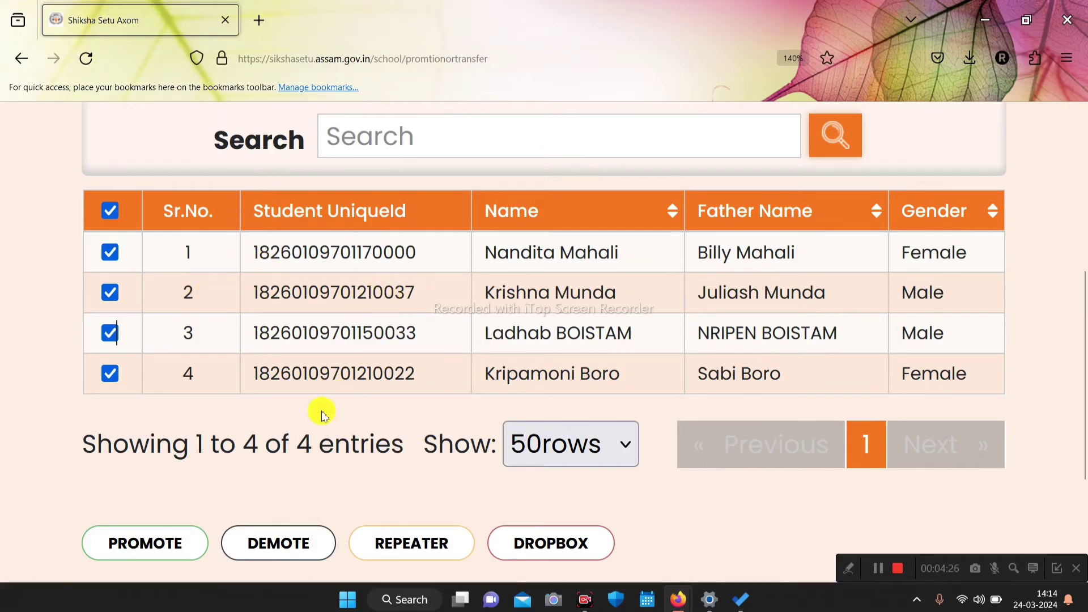
pyautogui.middleClick(459, 290)
pyautogui.scroll(-2, 458, 290)
pyautogui.scroll(-2, 465, 316)
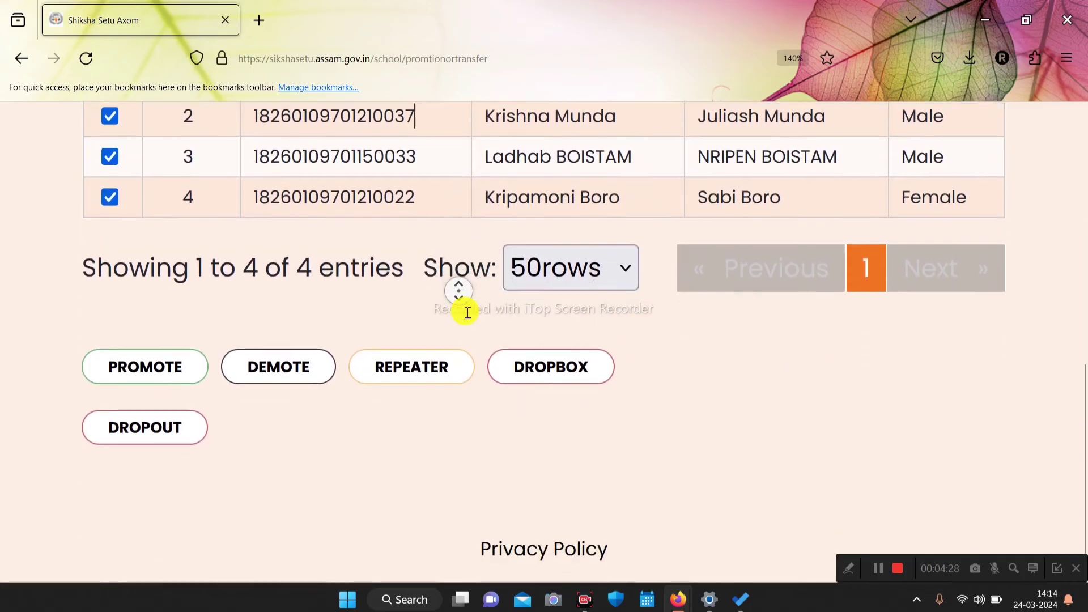
pyautogui.middleClick(464, 313)
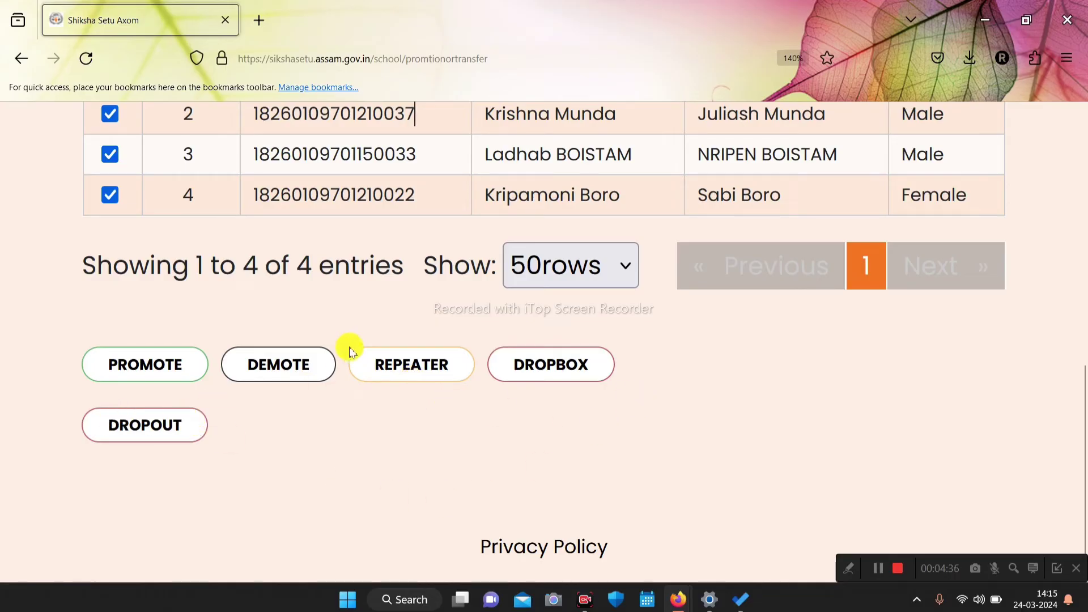
pyautogui.click(560, 364)
pyautogui.middleClick(624, 253)
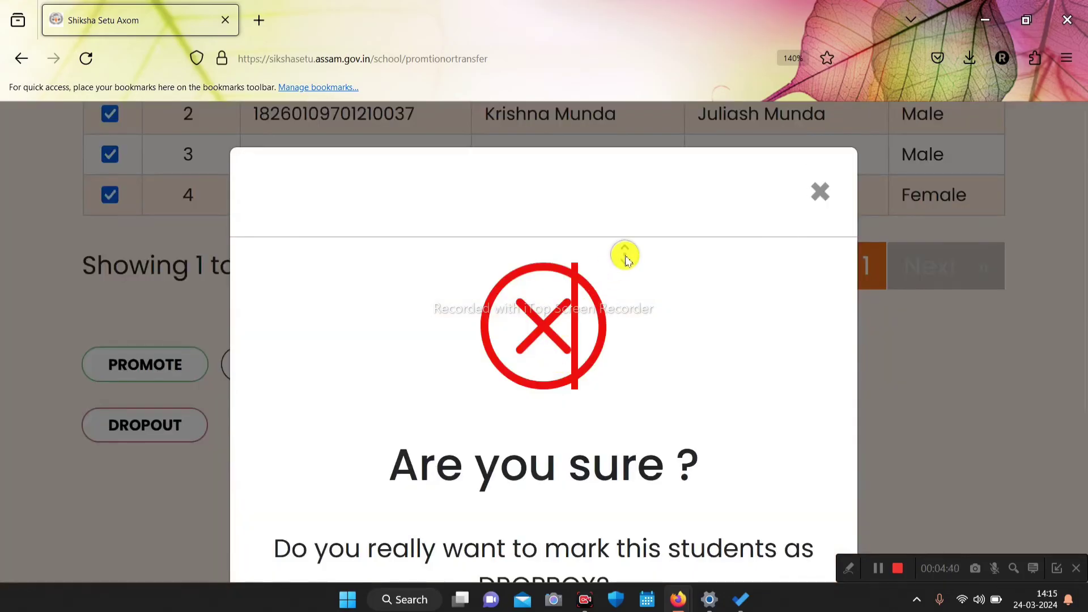
pyautogui.middleClick(628, 273)
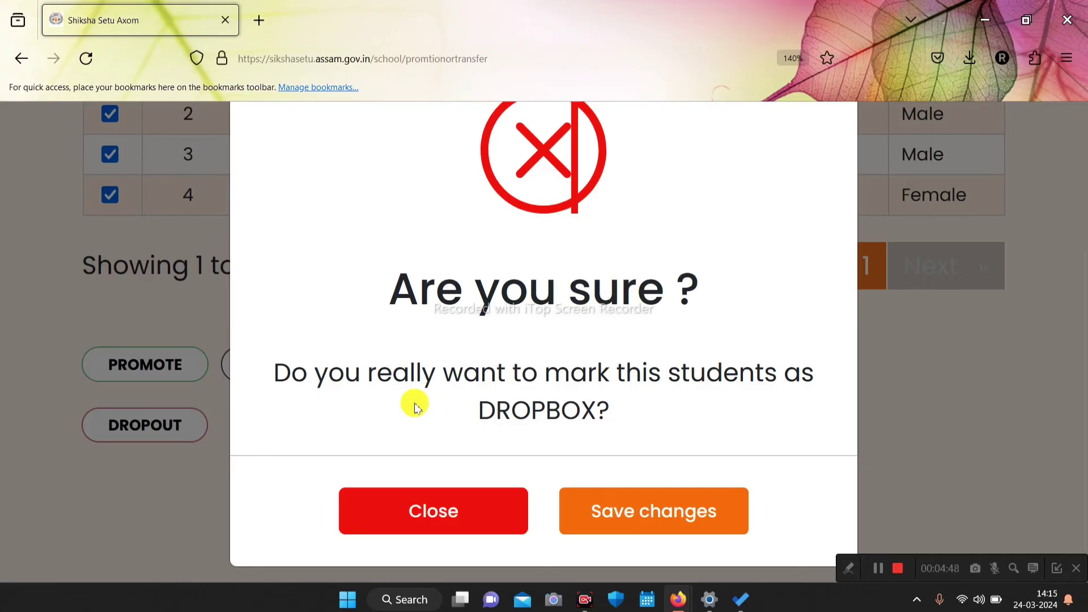
pyautogui.click(629, 507)
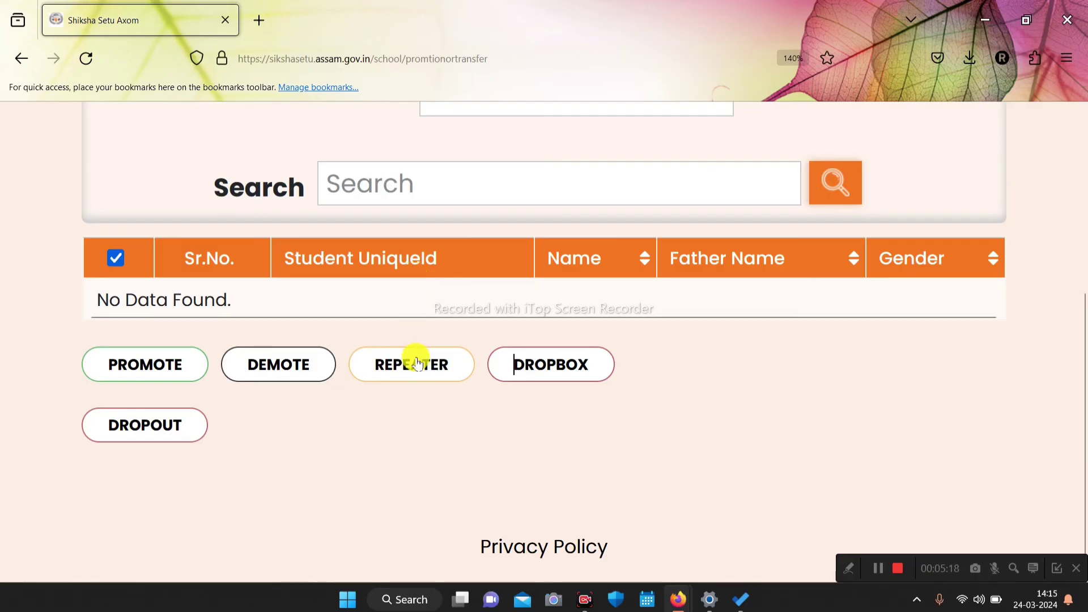
pyautogui.scroll(3, 418, 389)
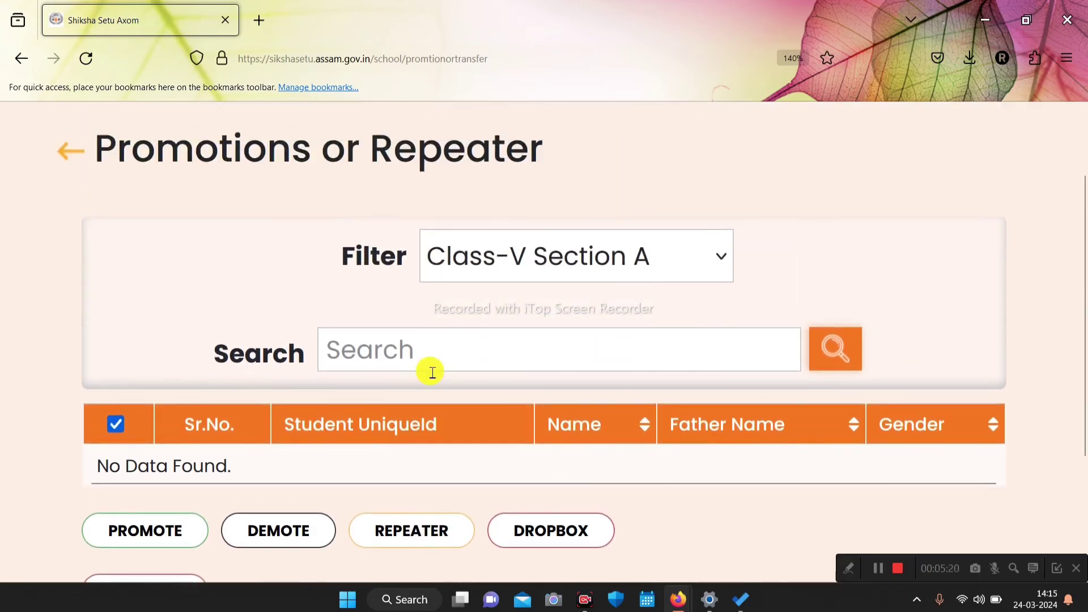